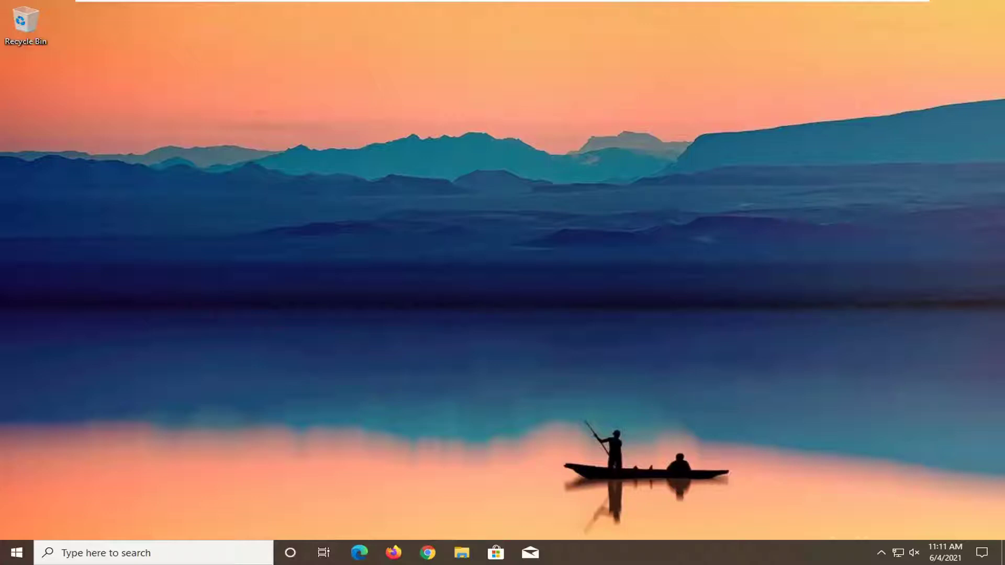
- Search the Start menu for cmd and launch Command Prompt as administrator
{"action": "left_click", "coordinate": [9, 551]}
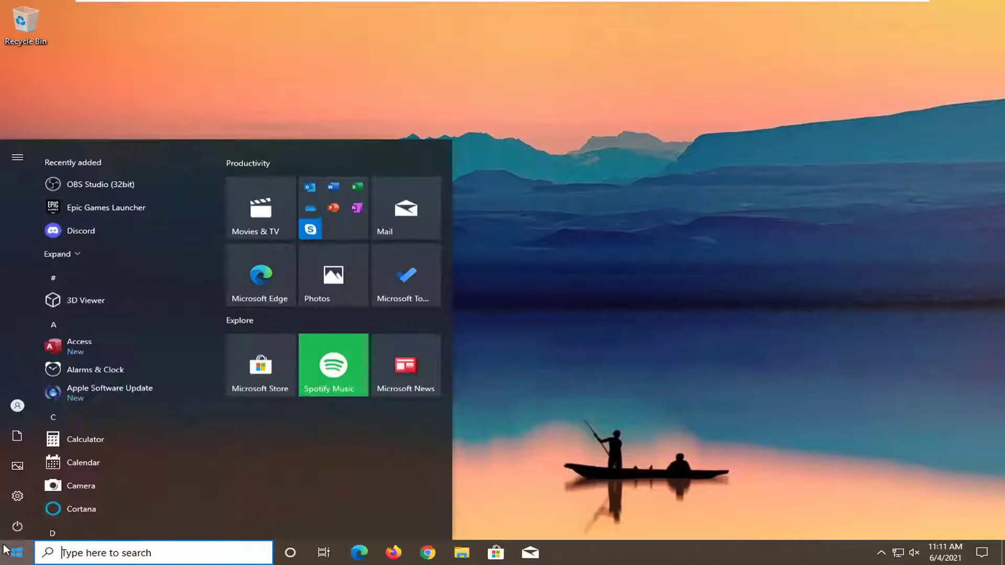
{"action": "type", "text": "cmd"}
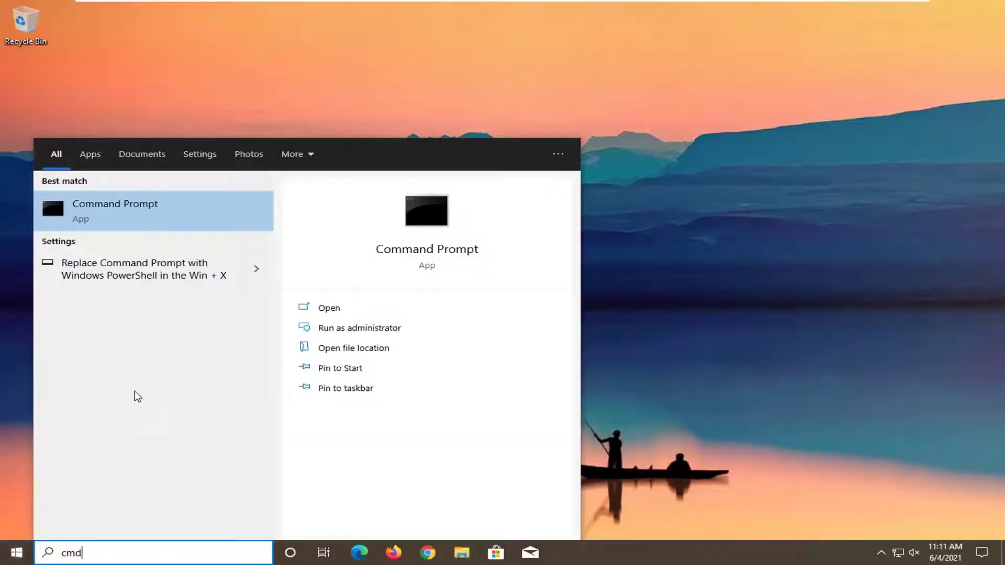
{"action": "right_click", "coordinate": [124, 217]}
{"action": "left_click", "coordinate": [156, 235]}
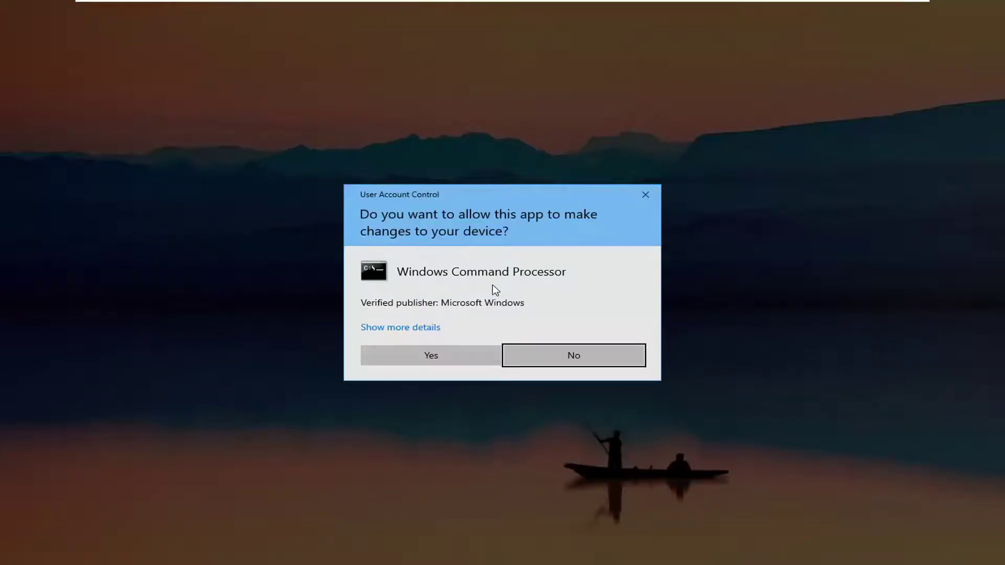
- Approve the UAC prompt and paste the DISM Notepad-capability command at the administrator prompt
{"action": "left_click", "coordinate": [434, 356]}
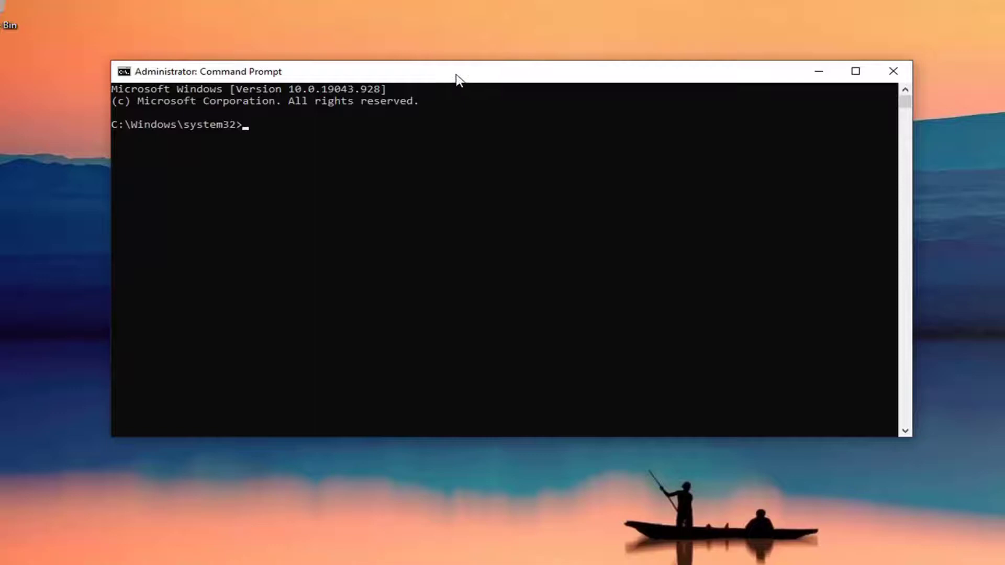
{"action": "right_click", "coordinate": [448, 74]}
{"action": "mouse_move", "coordinate": [484, 184]}
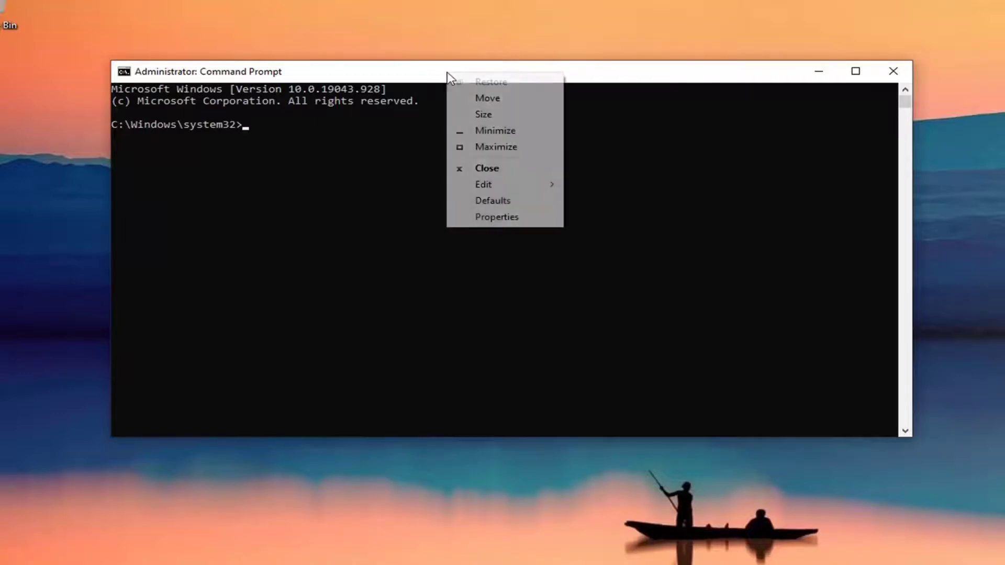
{"action": "left_click", "coordinate": [589, 218]}
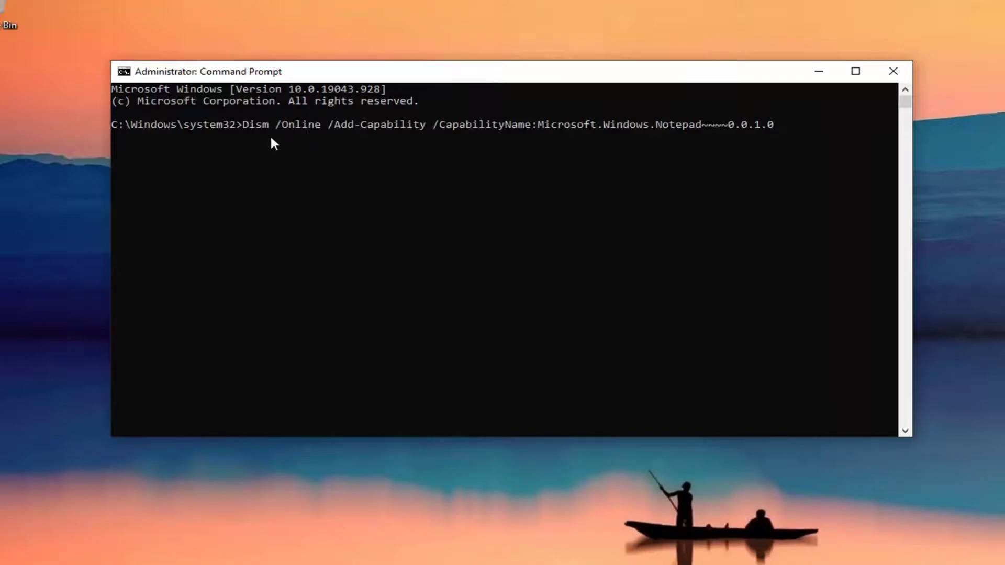
- Run the pasted DISM command to add the Microsoft.Windows.Notepad capability
{"action": "key", "text": "Return"}
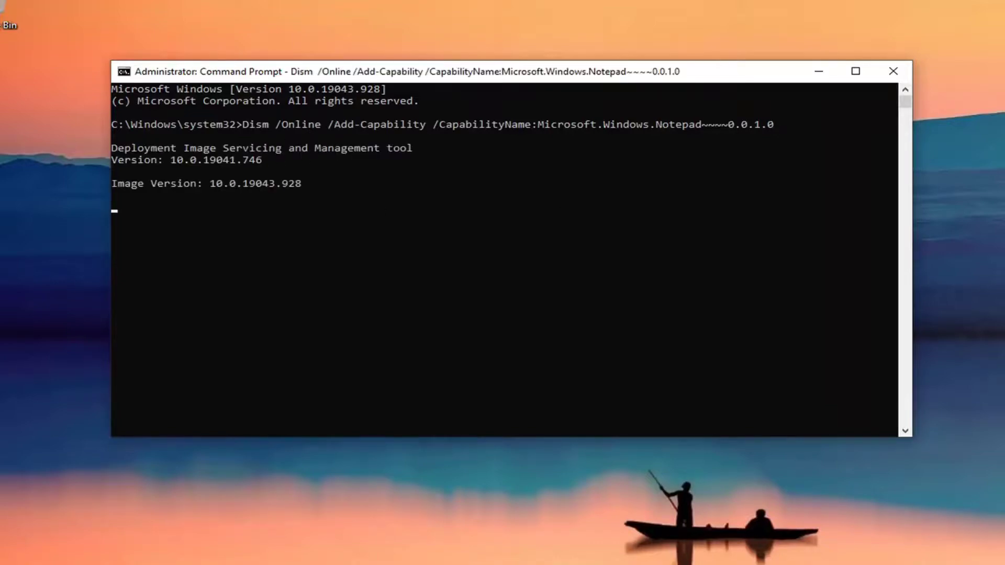